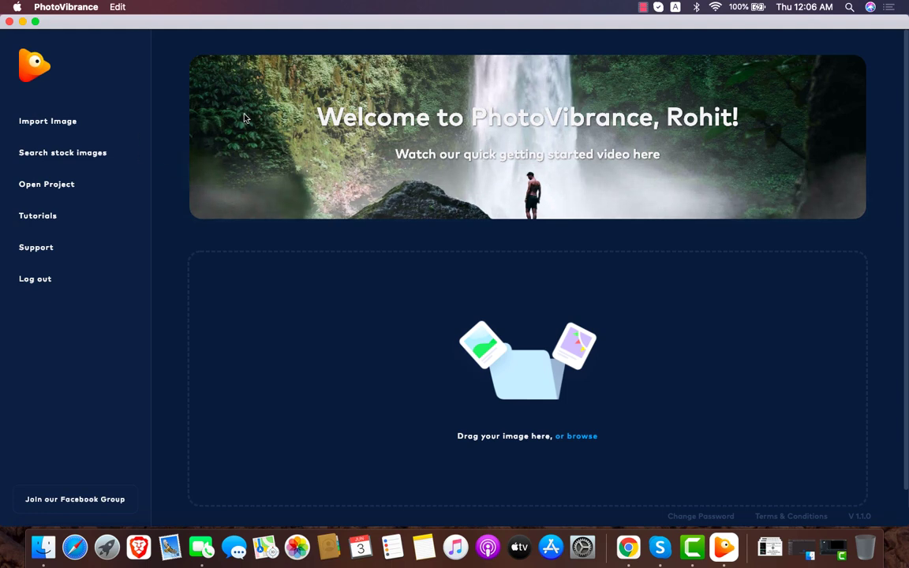
- Start and cancel an image import, peek at stock search, then return home
{"action": "left_click", "coordinate": [49, 122]}
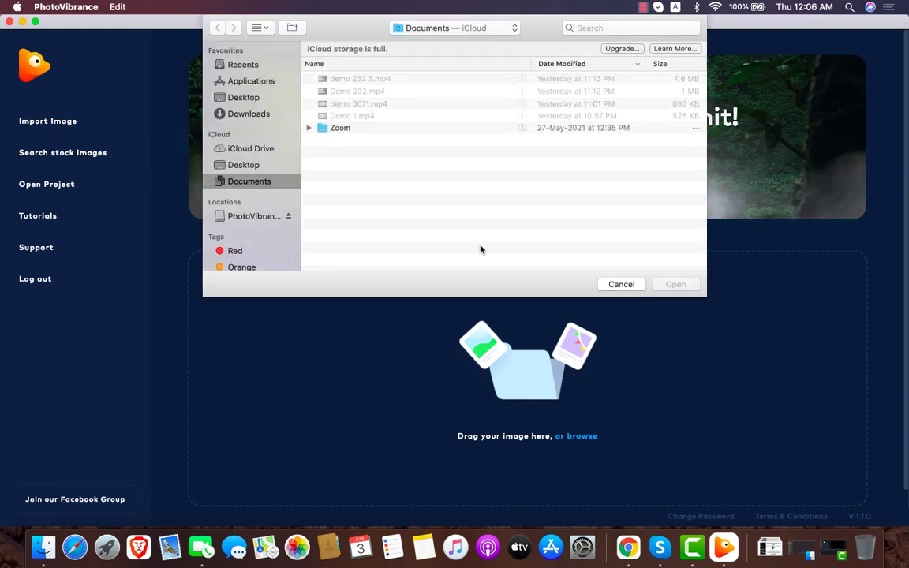
{"action": "left_click", "coordinate": [629, 285]}
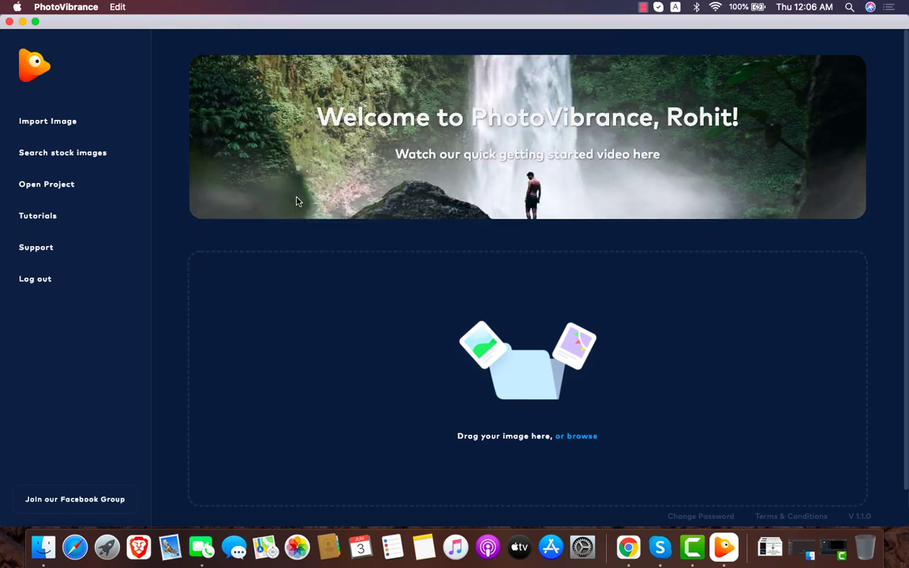
{"action": "left_click", "coordinate": [112, 154]}
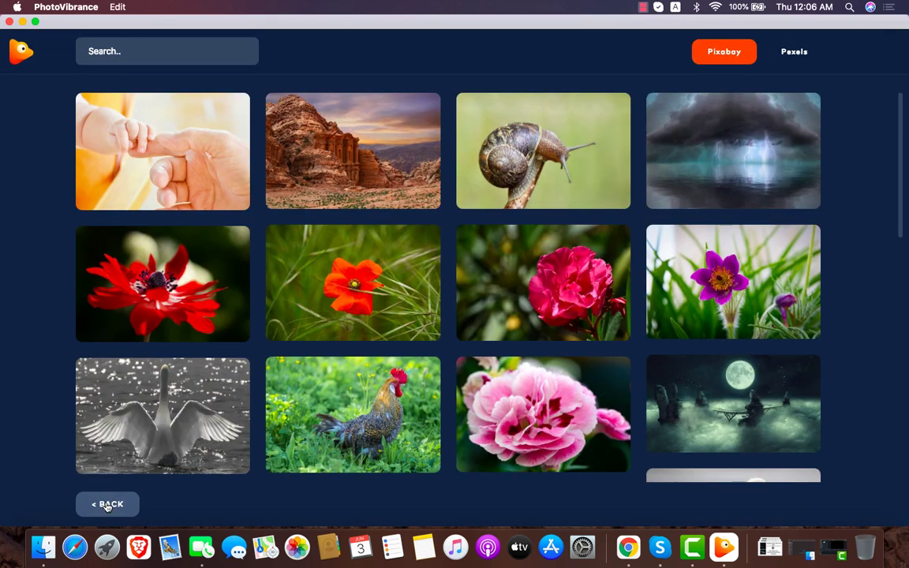
{"action": "left_click", "coordinate": [108, 504]}
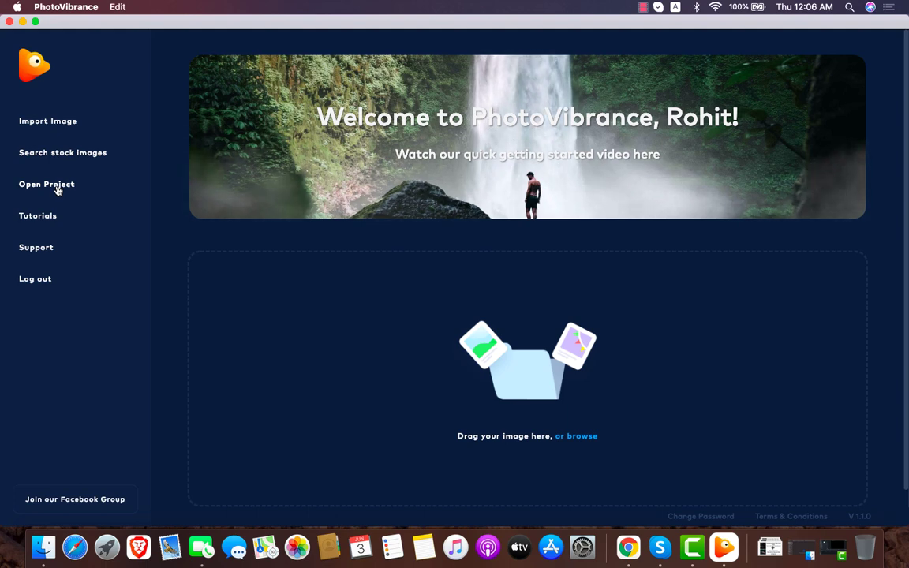
- Open the PhotoVibrance tutorials welcome page in Chrome and scroll through it
{"action": "left_click", "coordinate": [40, 216]}
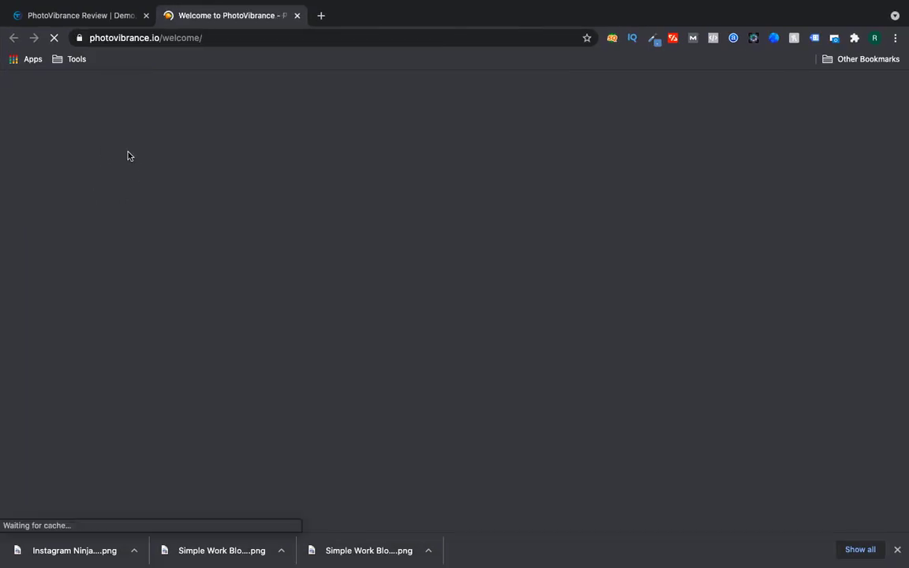
{"action": "scroll", "coordinate": [128, 154], "scroll_direction": "down", "scroll_amount": 1}
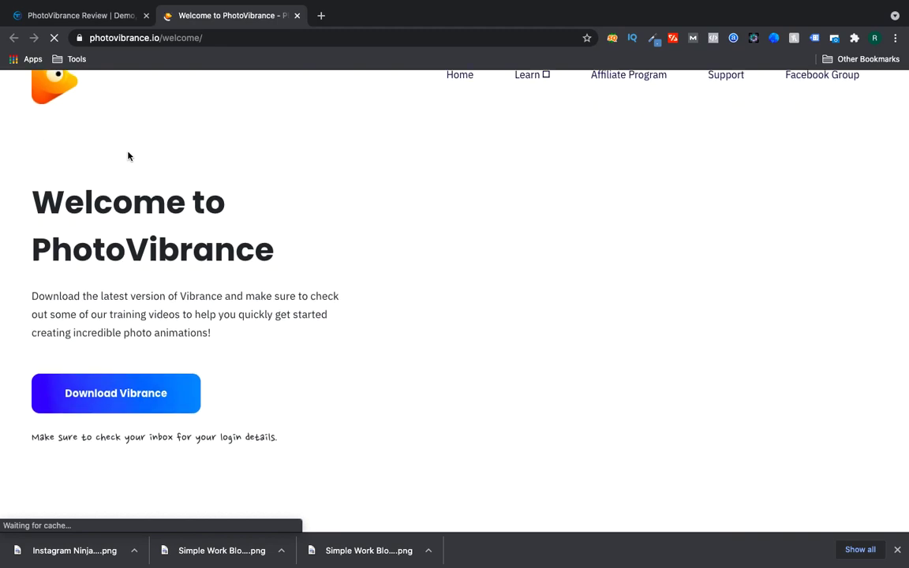
{"action": "scroll", "coordinate": [128, 154], "scroll_direction": "up", "scroll_amount": 1}
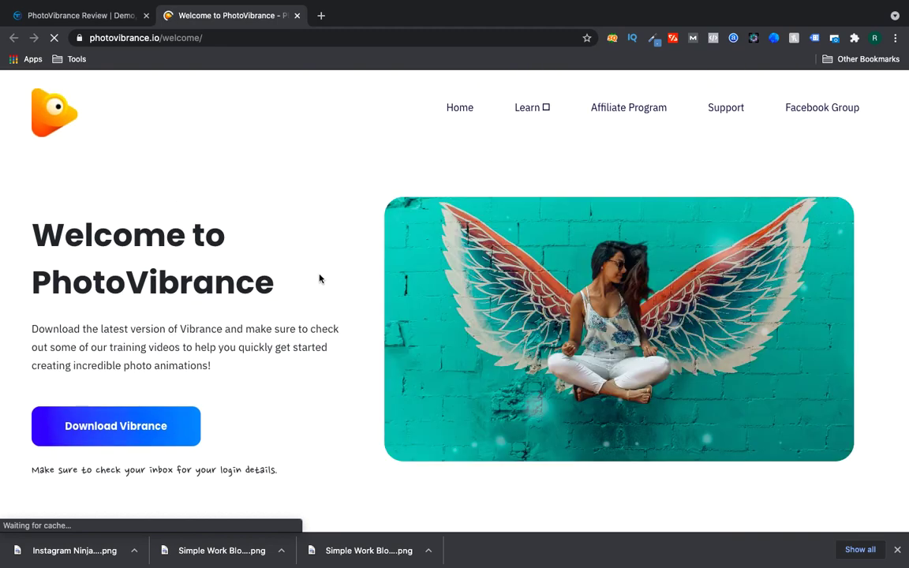
{"action": "scroll", "coordinate": [322, 270], "scroll_direction": "down", "scroll_amount": 7}
{"action": "scroll", "coordinate": [426, 243], "scroll_direction": "up", "scroll_amount": 2}
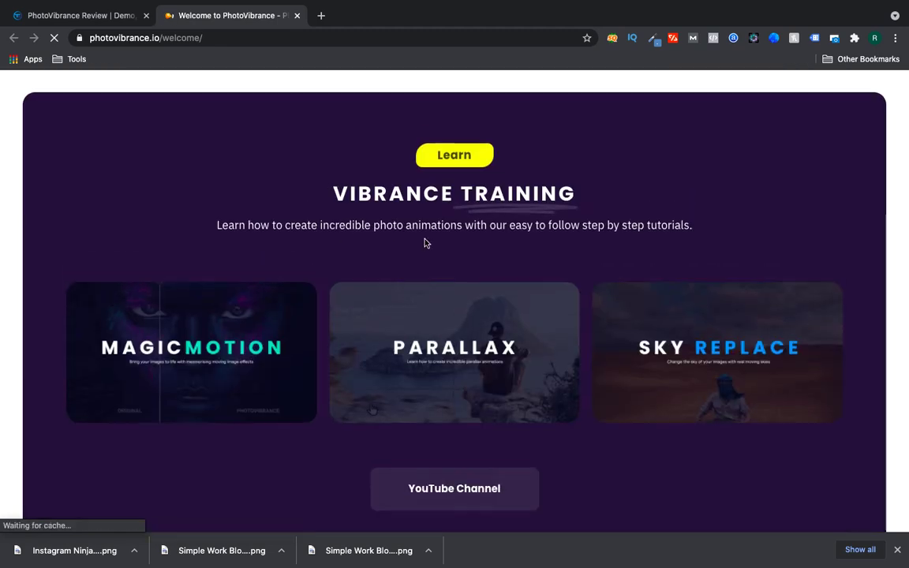
{"action": "scroll", "coordinate": [425, 243], "scroll_direction": "down", "scroll_amount": 12}
{"action": "scroll", "coordinate": [424, 243], "scroll_direction": "up", "scroll_amount": 5}
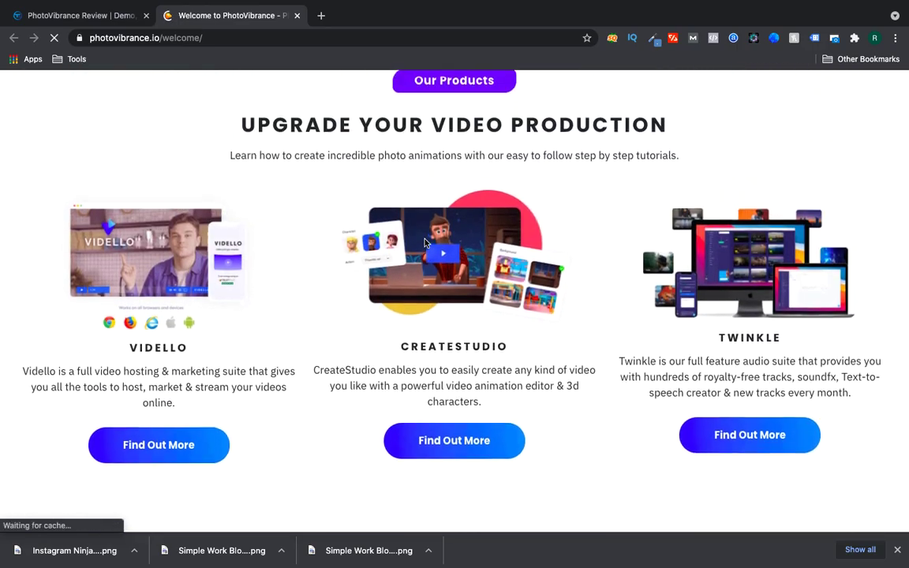
{"action": "scroll", "coordinate": [425, 243], "scroll_direction": "up", "scroll_amount": 12}
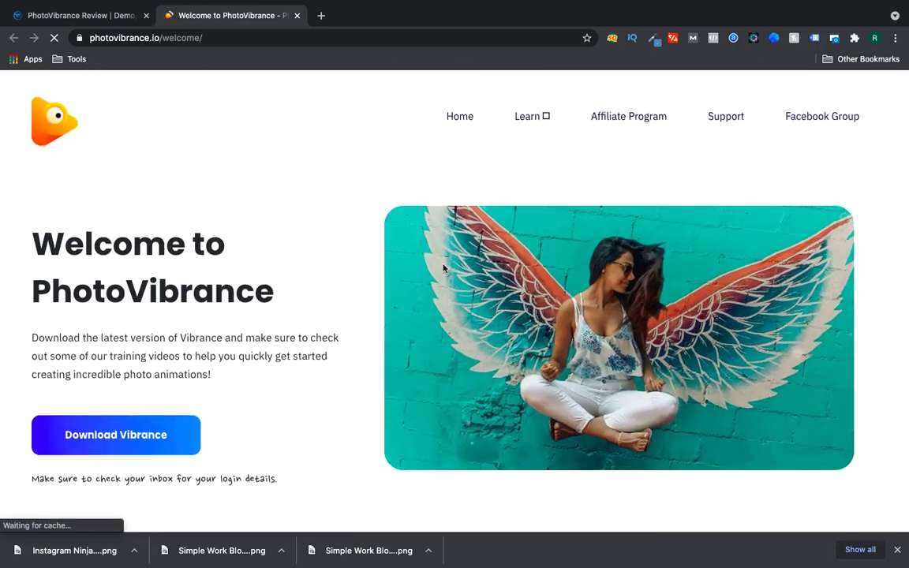
{"action": "scroll", "coordinate": [547, 163], "scroll_direction": "down", "scroll_amount": 7}
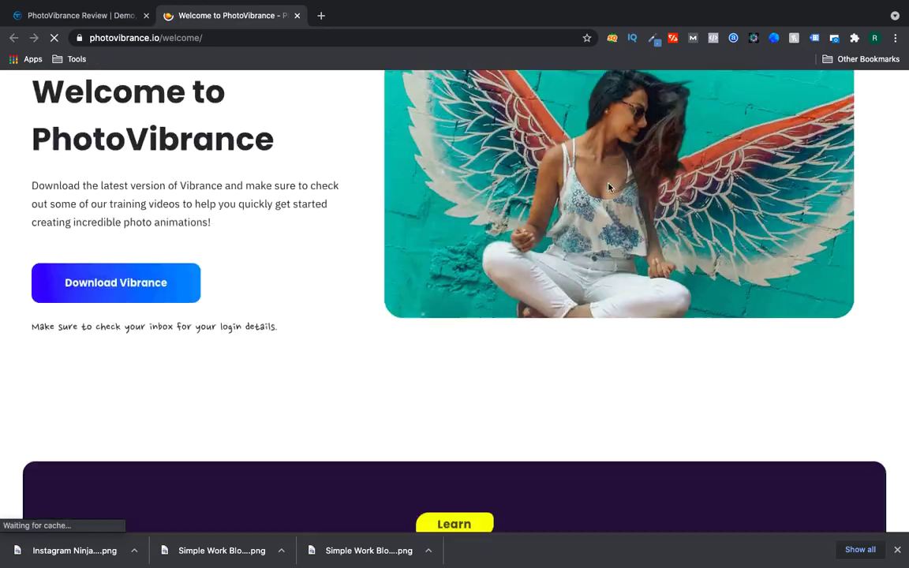
{"action": "scroll", "coordinate": [607, 187], "scroll_direction": "down", "scroll_amount": 12}
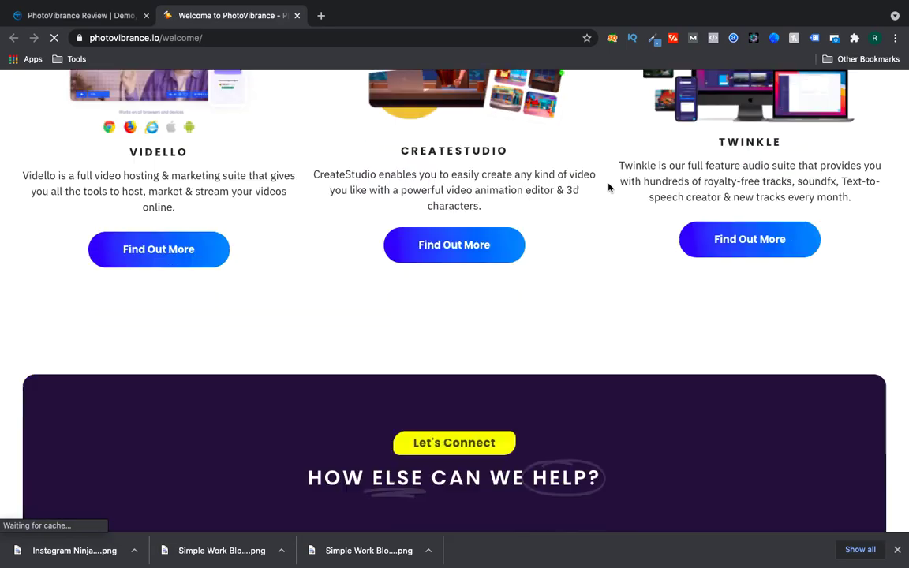
{"action": "scroll", "coordinate": [608, 187], "scroll_direction": "up", "scroll_amount": 15}
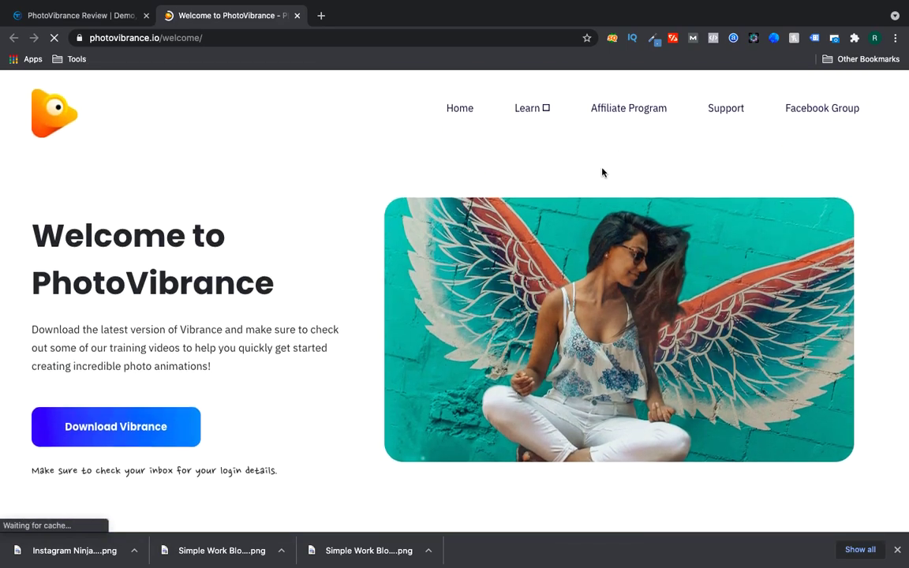
{"action": "mouse_move", "coordinate": [521, 107]}
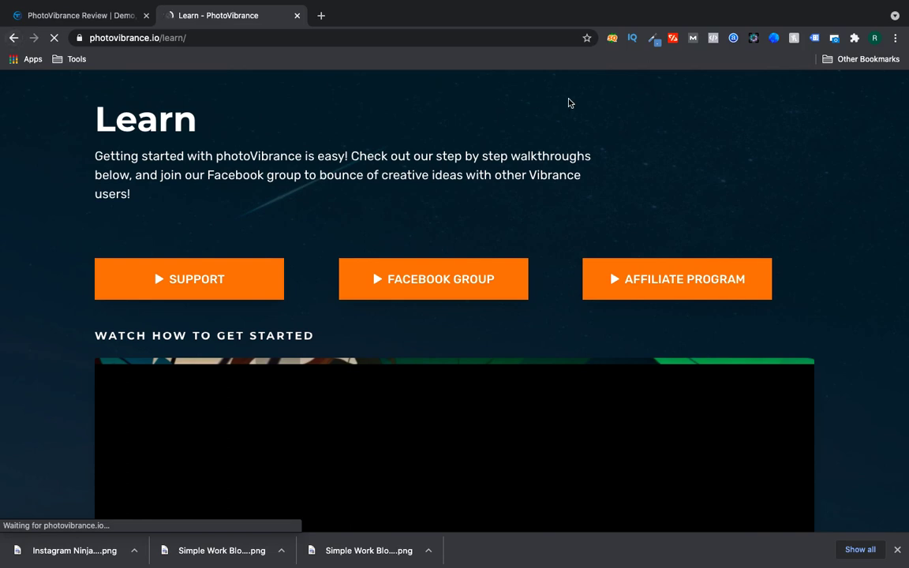
- Return to the welcome page, choose Learn > Magic Motion, and scroll to the footer
{"action": "key", "text": "super+bracketleft"}
{"action": "mouse_move", "coordinate": [538, 122]}
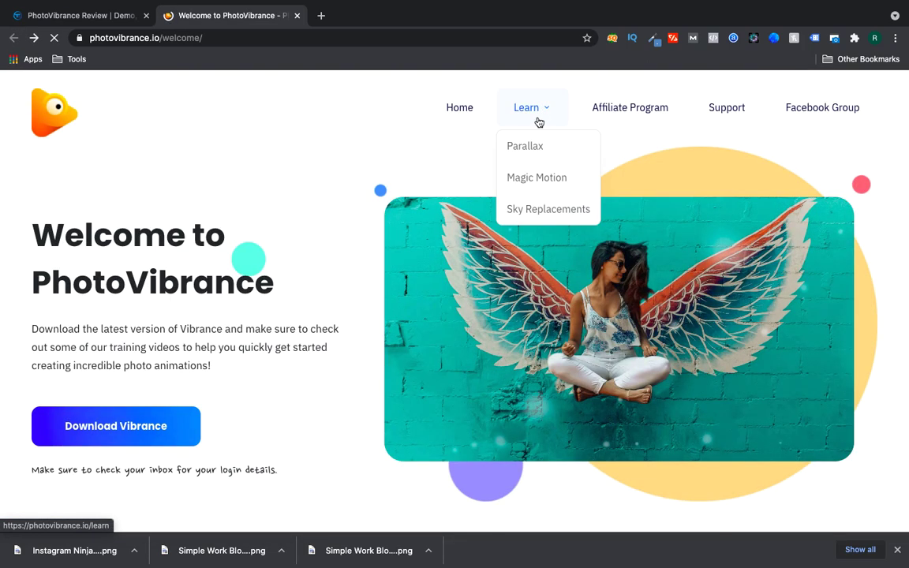
{"action": "left_click", "coordinate": [540, 182]}
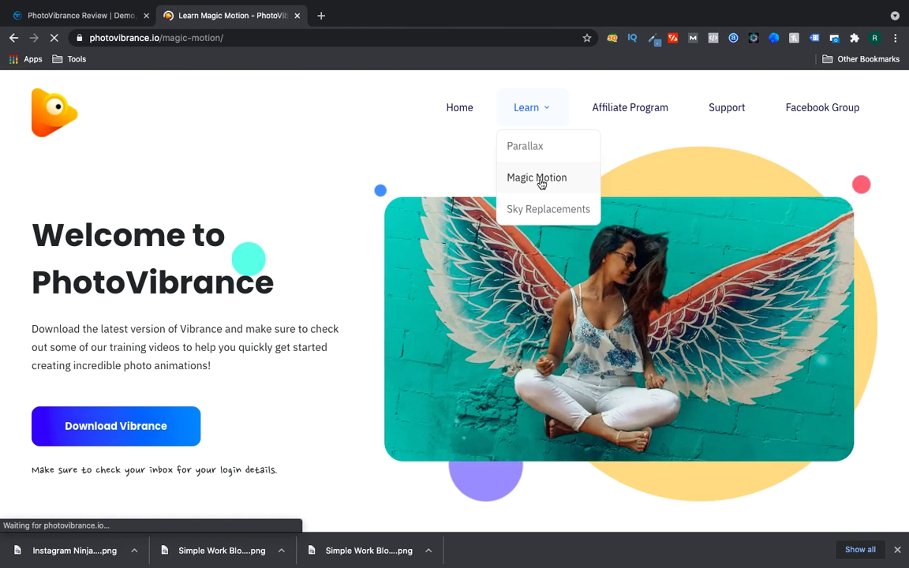
{"action": "scroll", "coordinate": [395, 363], "scroll_direction": "down", "scroll_amount": 10}
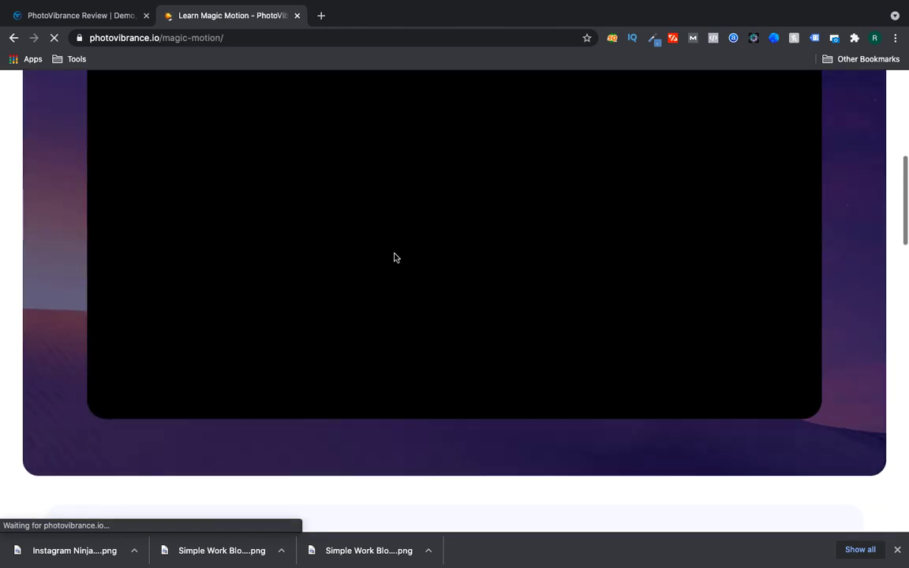
{"action": "scroll", "coordinate": [434, 198], "scroll_direction": "down", "scroll_amount": 3}
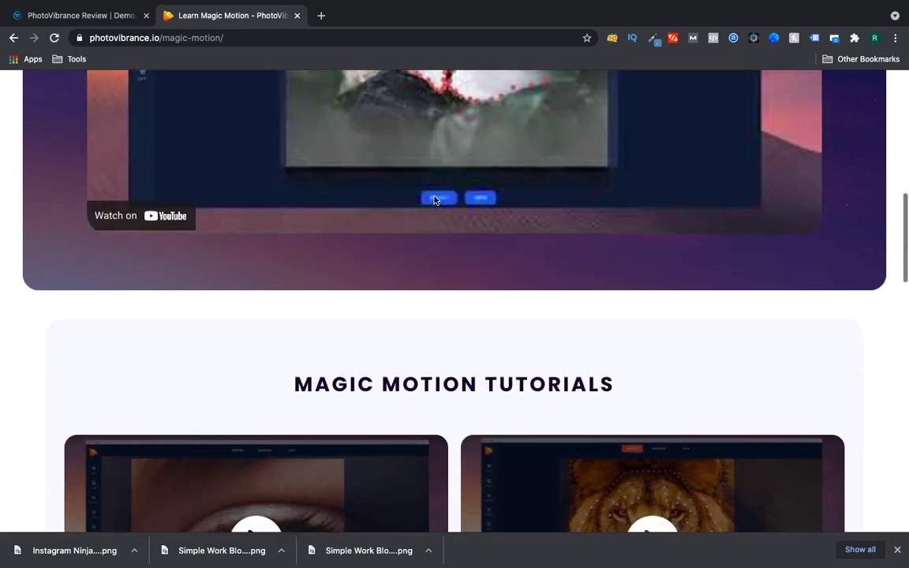
{"action": "scroll", "coordinate": [408, 313], "scroll_direction": "down", "scroll_amount": 9}
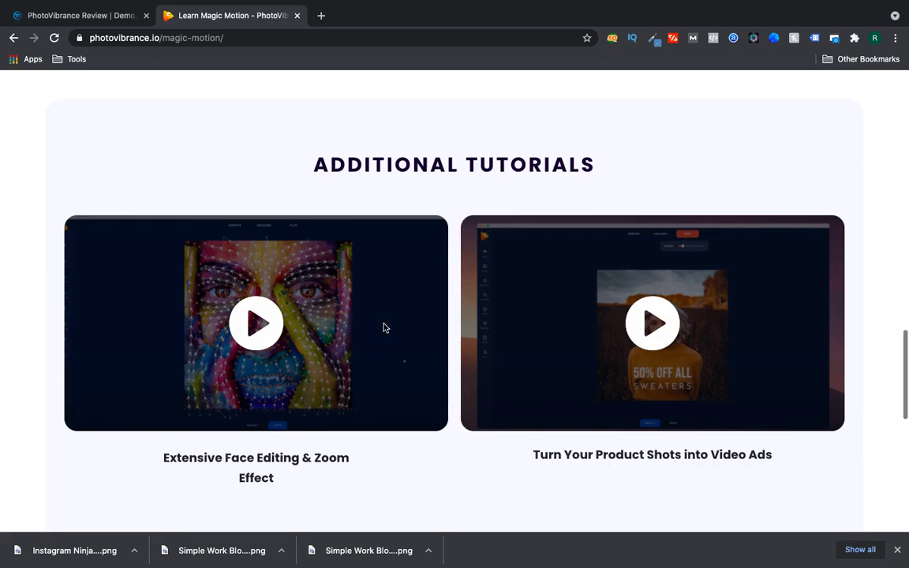
{"action": "scroll", "coordinate": [384, 327], "scroll_direction": "down", "scroll_amount": 10}
{"action": "key", "text": "ctrl+Left"}
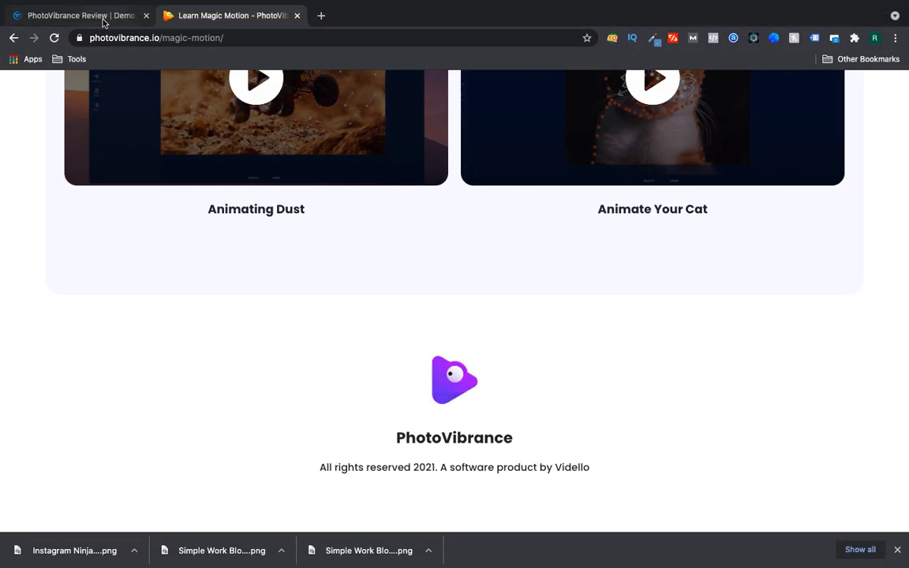
- Switch to the PhotoVibrance Review article and read down its bonus list to Bonus #16
{"action": "left_click", "coordinate": [103, 17]}
{"action": "scroll", "coordinate": [251, 222], "scroll_direction": "down", "scroll_amount": 15}
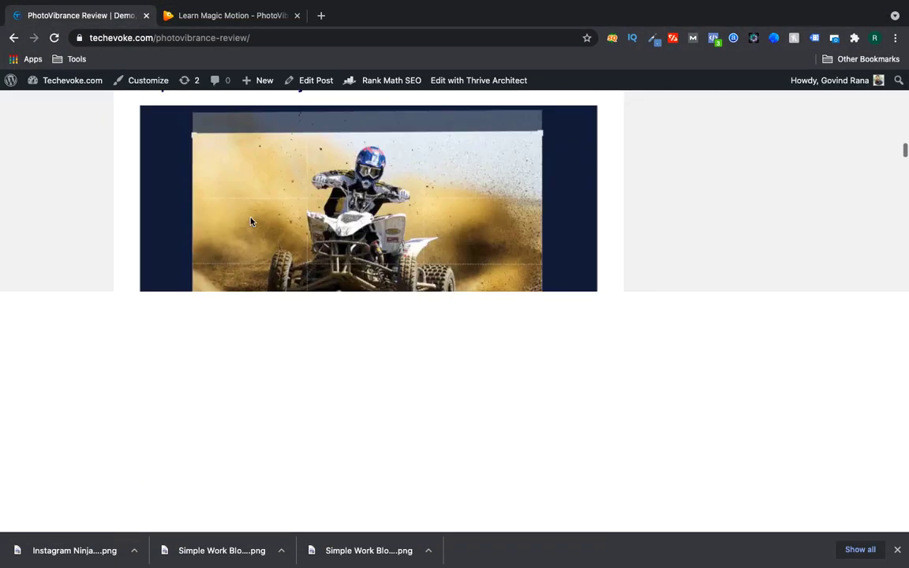
{"action": "scroll", "coordinate": [251, 222], "scroll_direction": "down", "scroll_amount": 20}
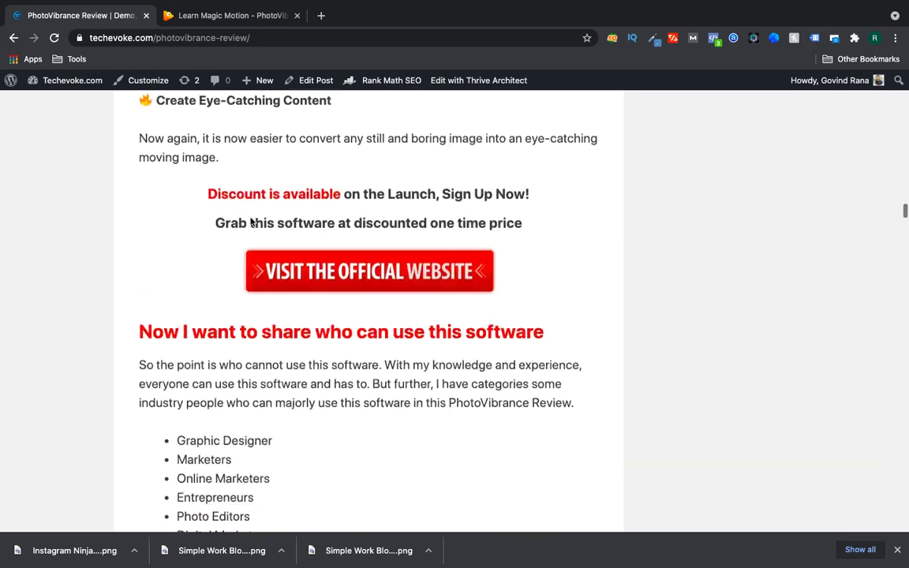
{"action": "scroll", "coordinate": [251, 222], "scroll_direction": "down", "scroll_amount": 20}
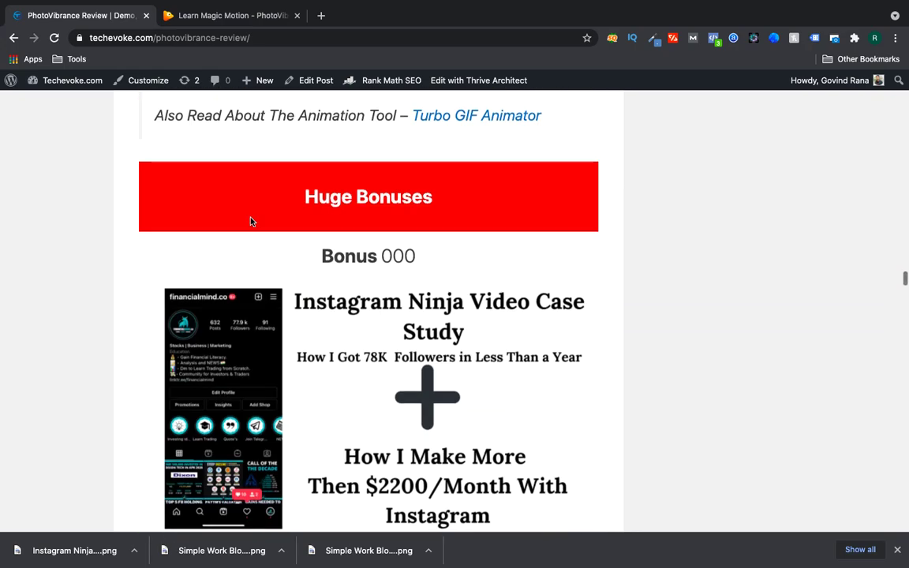
{"action": "scroll", "coordinate": [251, 222], "scroll_direction": "down", "scroll_amount": 3}
{"action": "scroll", "coordinate": [233, 234], "scroll_direction": "up", "scroll_amount": 3}
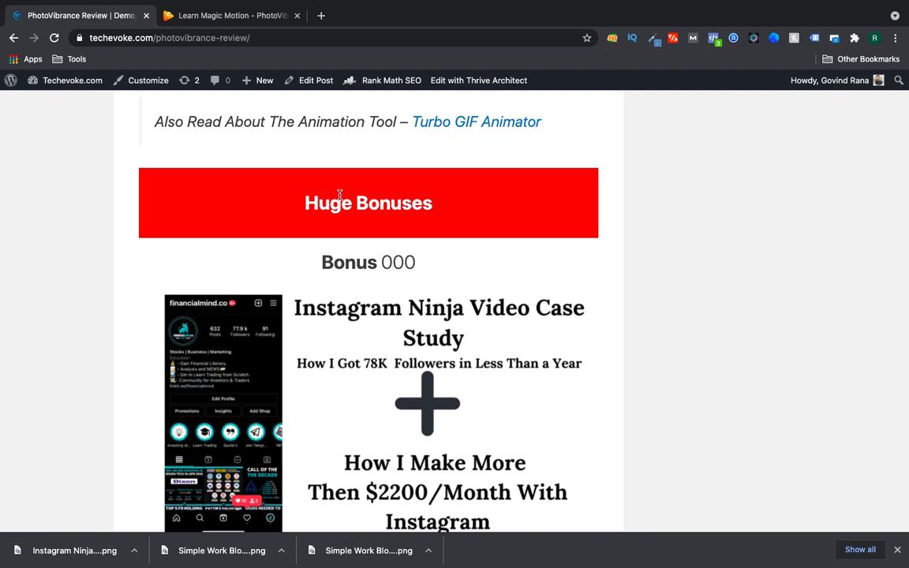
{"action": "scroll", "coordinate": [238, 199], "scroll_direction": "down", "scroll_amount": 3}
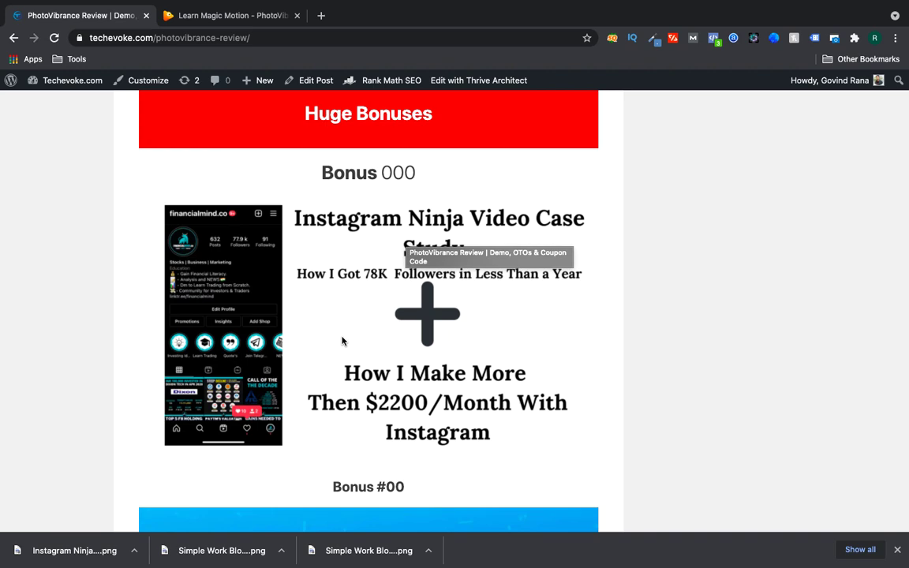
{"action": "scroll", "coordinate": [342, 341], "scroll_direction": "down", "scroll_amount": 10}
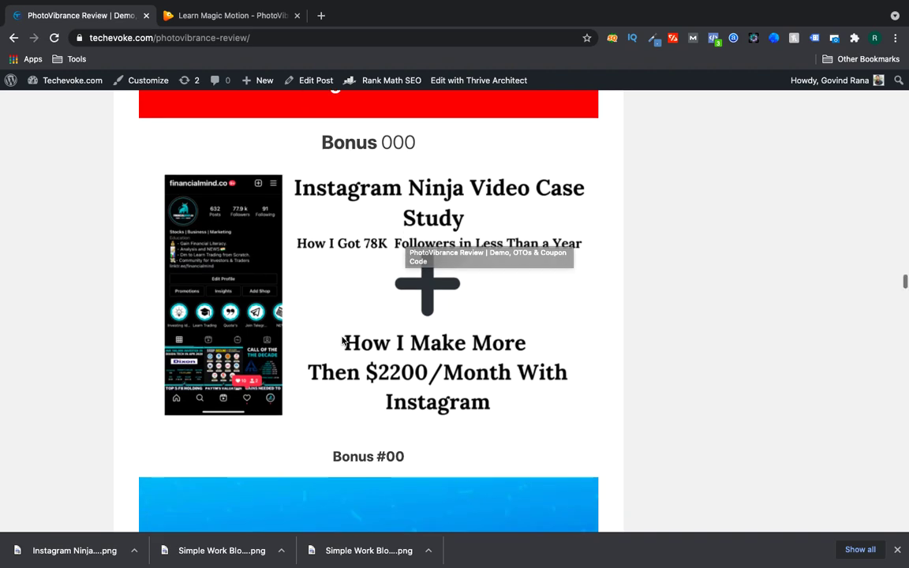
{"action": "scroll", "coordinate": [332, 216], "scroll_direction": "down", "scroll_amount": 20}
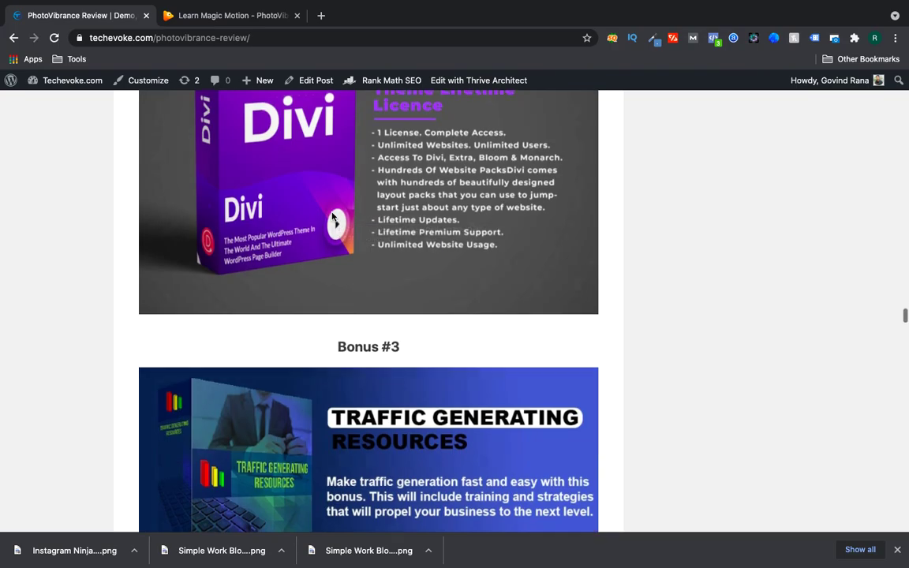
{"action": "scroll", "coordinate": [333, 217], "scroll_direction": "down", "scroll_amount": 20}
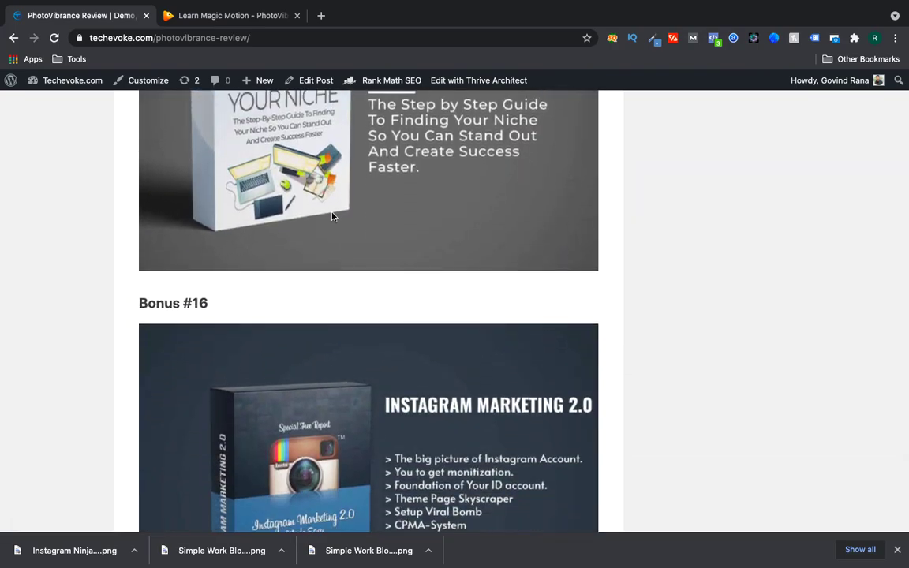
{"action": "scroll", "coordinate": [333, 216], "scroll_direction": "down", "scroll_amount": 15}
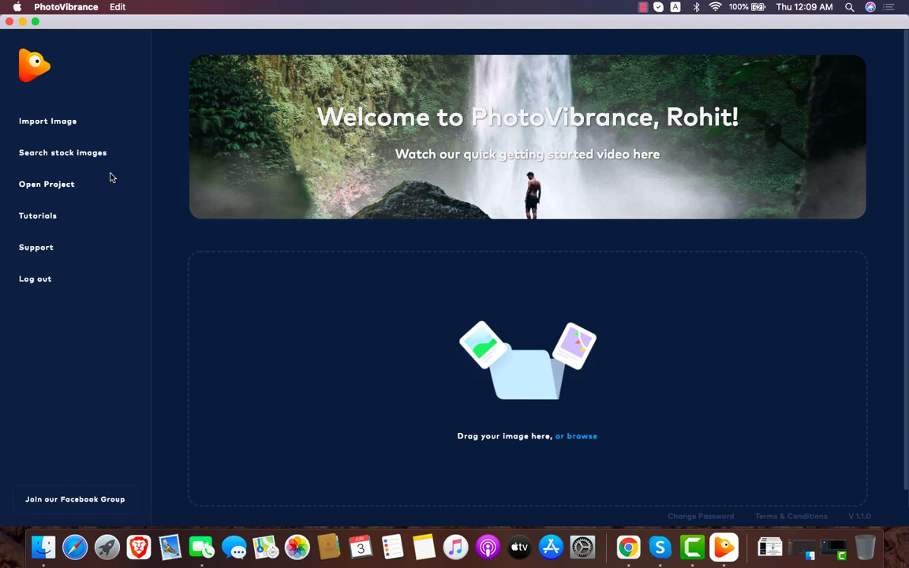
- Search Pixabay stock images for 'sky' and scroll through the results
{"action": "left_click", "coordinate": [88, 154]}
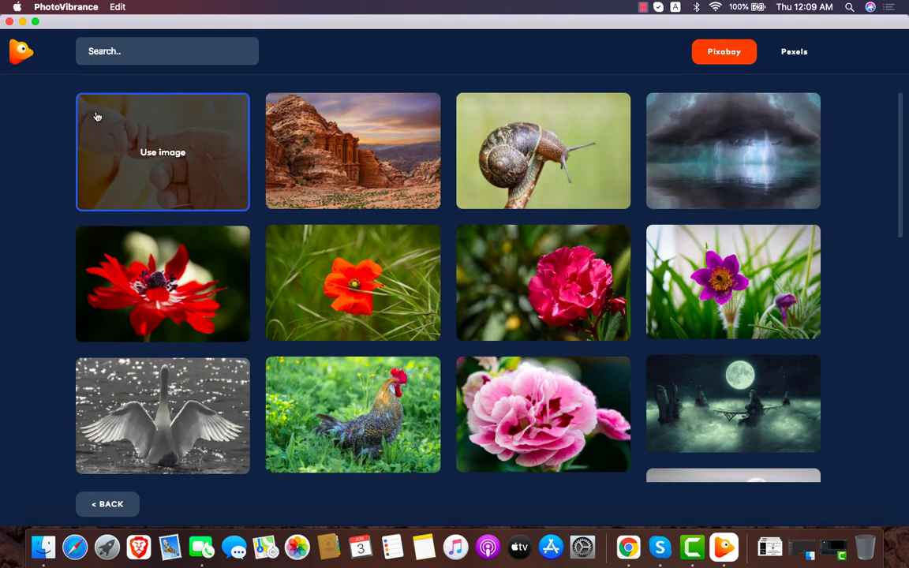
{"action": "left_click", "coordinate": [98, 52]}
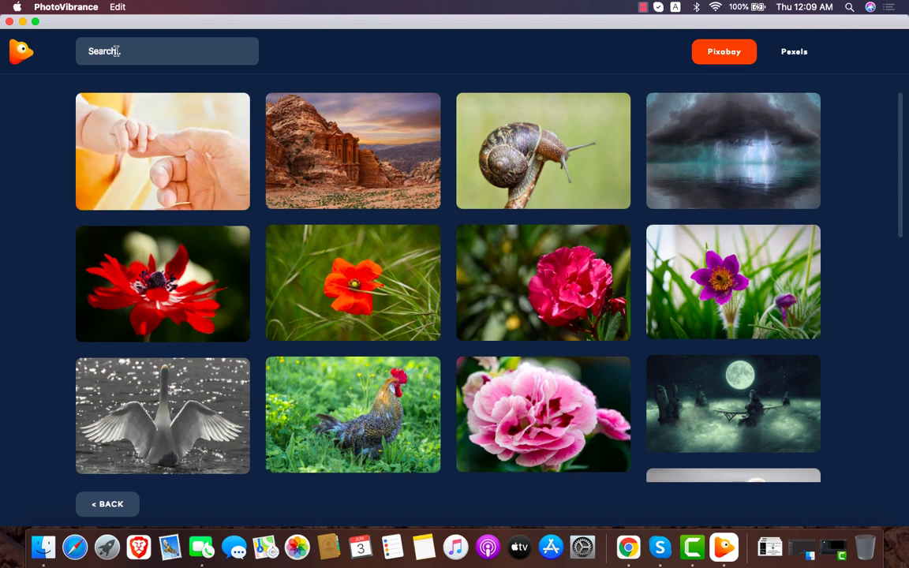
{"action": "type", "text": "sky"}
{"action": "key", "text": "Return"}
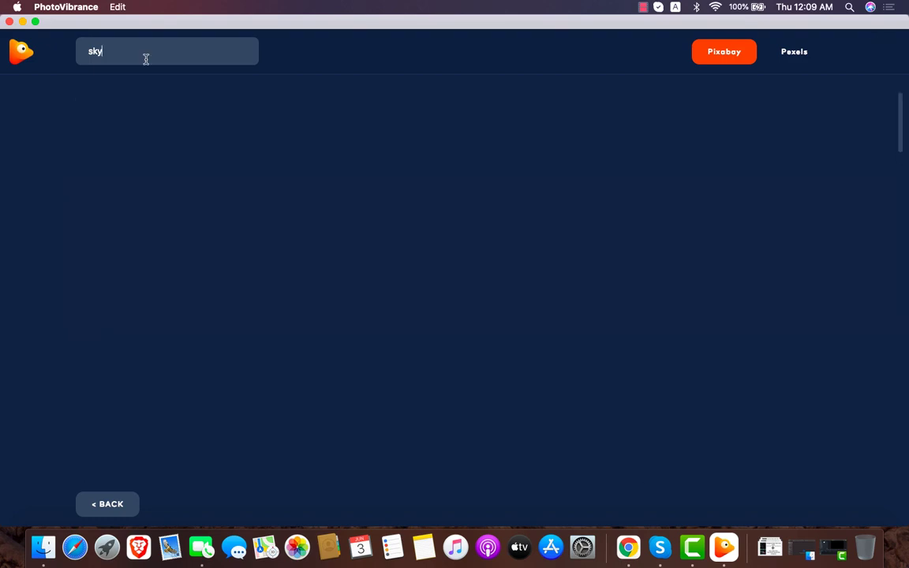
{"action": "scroll", "coordinate": [314, 319], "scroll_direction": "down", "scroll_amount": 2}
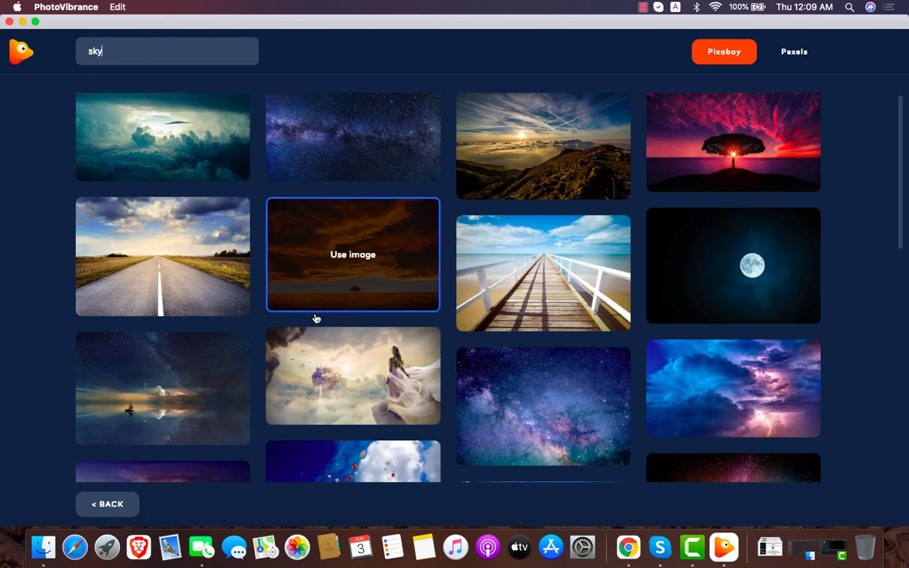
{"action": "scroll", "coordinate": [287, 409], "scroll_direction": "down", "scroll_amount": 3}
{"action": "scroll", "coordinate": [286, 410], "scroll_direction": "down", "scroll_amount": 1}
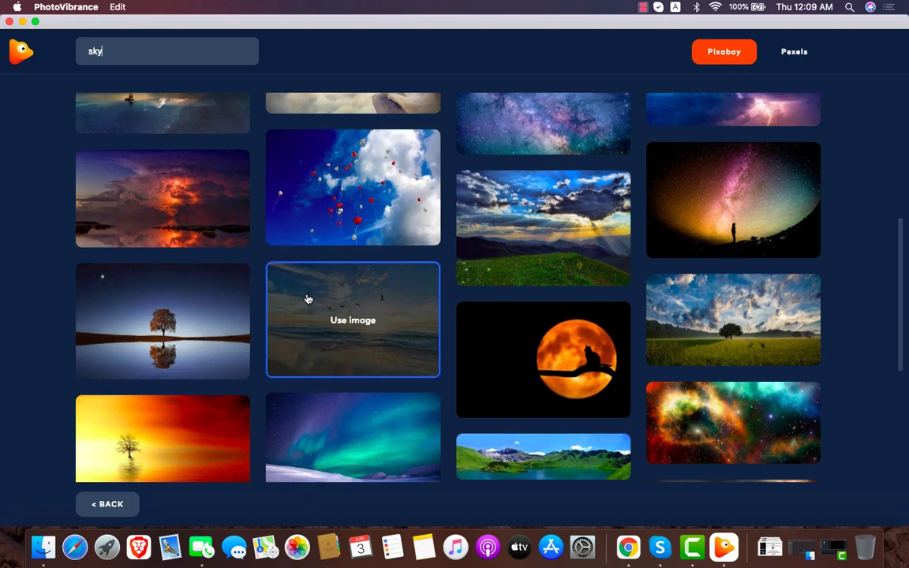
- Use the starry-sky photo with a lone figure to start a Magic Motion project
{"action": "left_click", "coordinate": [731, 212]}
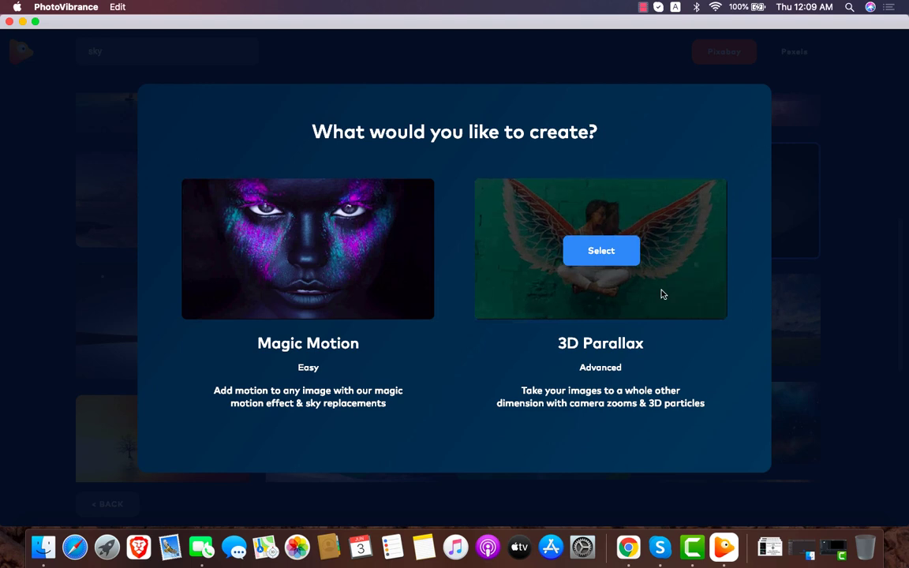
{"action": "mouse_move", "coordinate": [509, 298]}
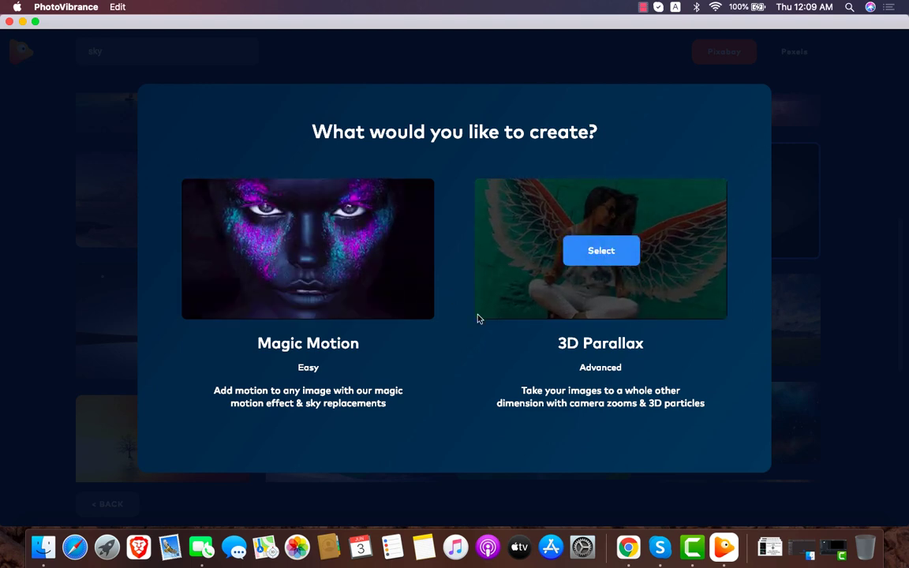
{"action": "mouse_move", "coordinate": [355, 292]}
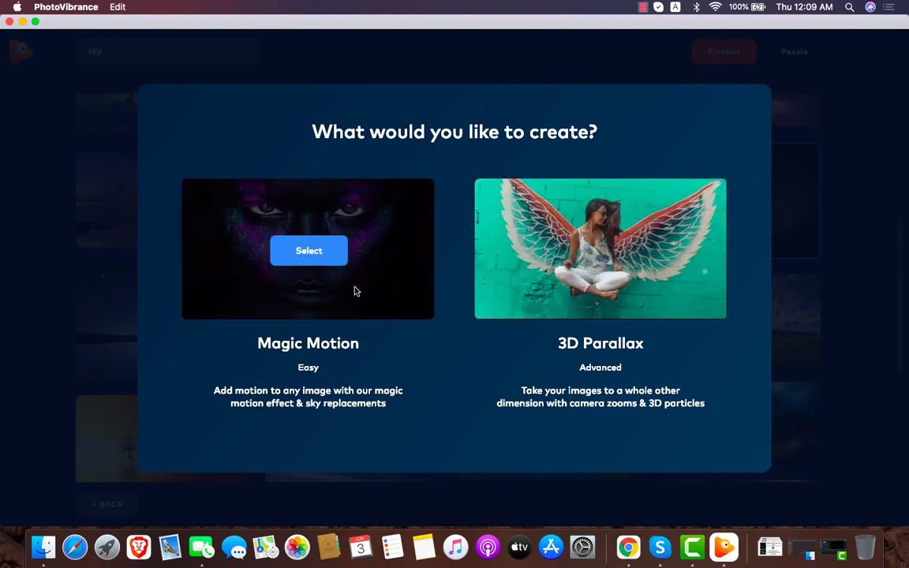
{"action": "left_click", "coordinate": [310, 254]}
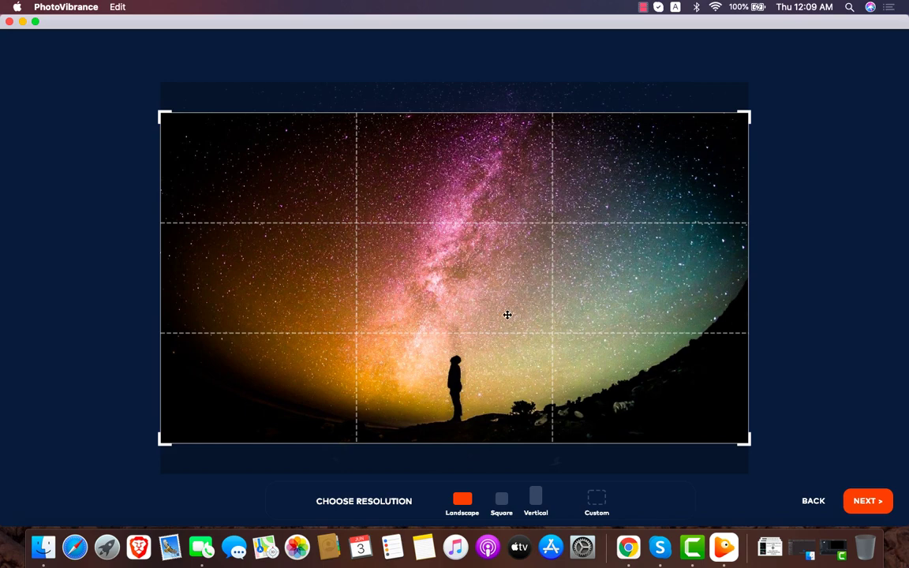
- Preview Square and Vertical crops, then keep Landscape and continue to the editor
{"action": "left_click", "coordinate": [502, 499]}
{"action": "left_click", "coordinate": [536, 496]}
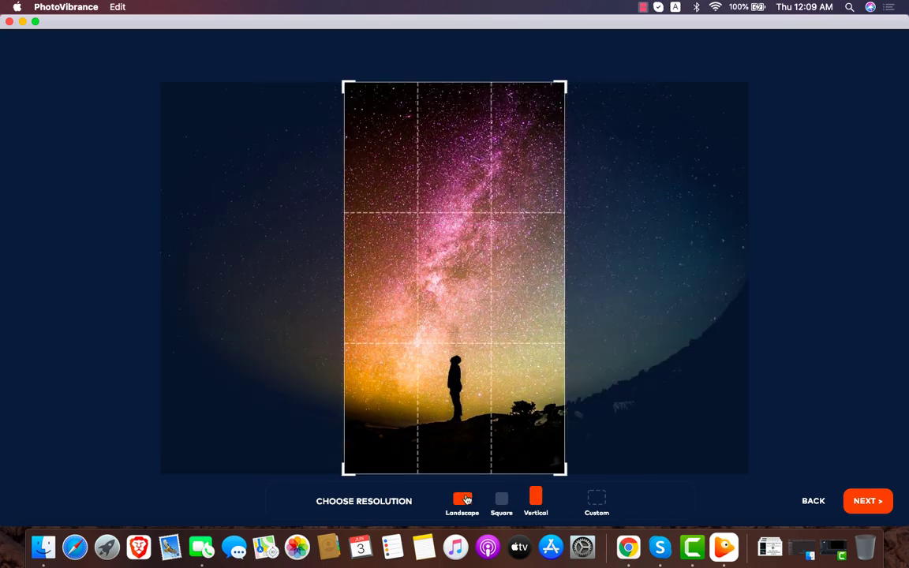
{"action": "left_click", "coordinate": [464, 499]}
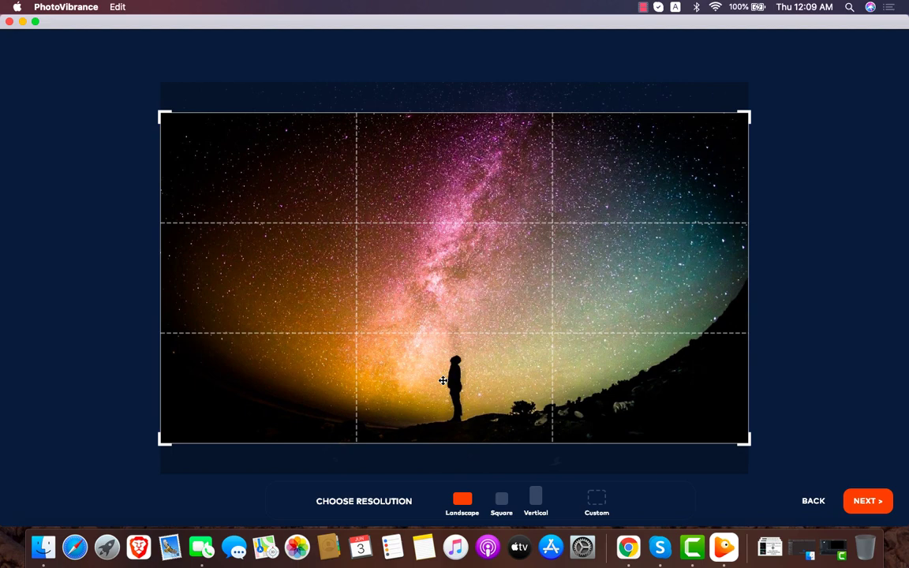
{"action": "left_click", "coordinate": [867, 501]}
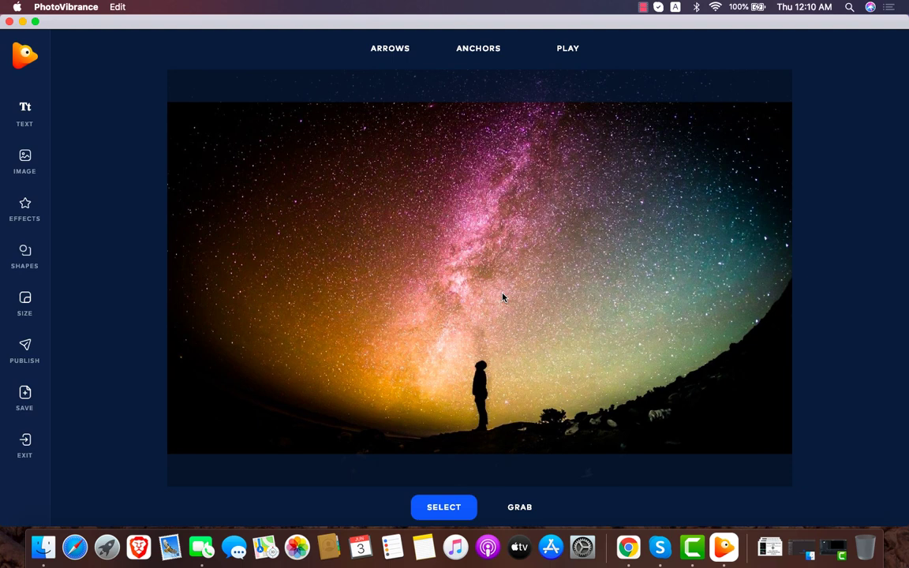
- Browse the Image, Effects and Skies libraries without adding anything, then show the Shapes list
{"action": "left_click", "coordinate": [26, 162]}
{"action": "left_click", "coordinate": [601, 286]}
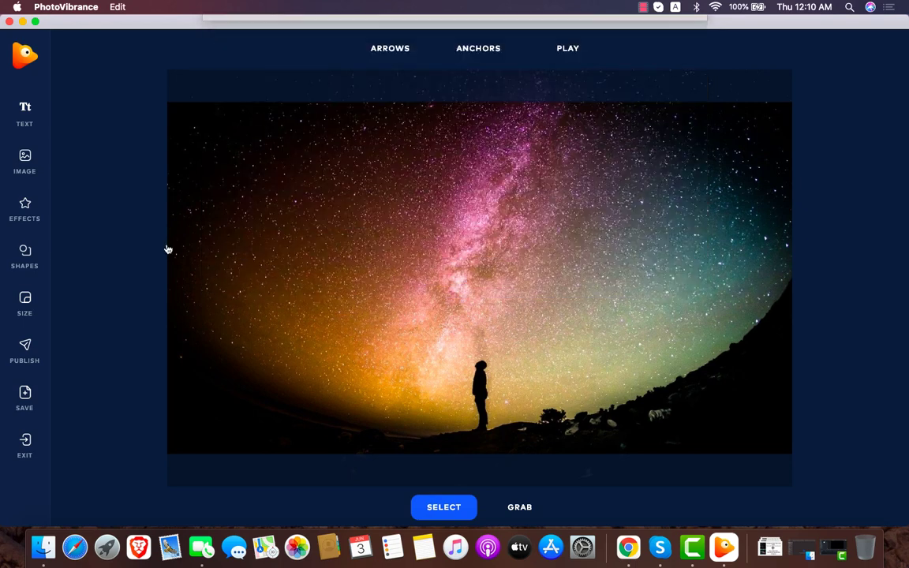
{"action": "left_click", "coordinate": [22, 200]}
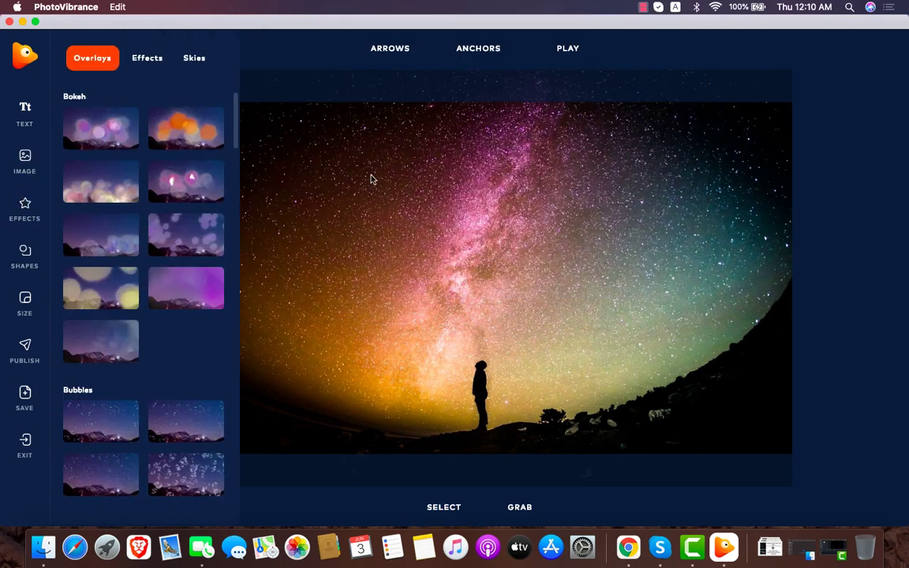
{"action": "left_click", "coordinate": [142, 57]}
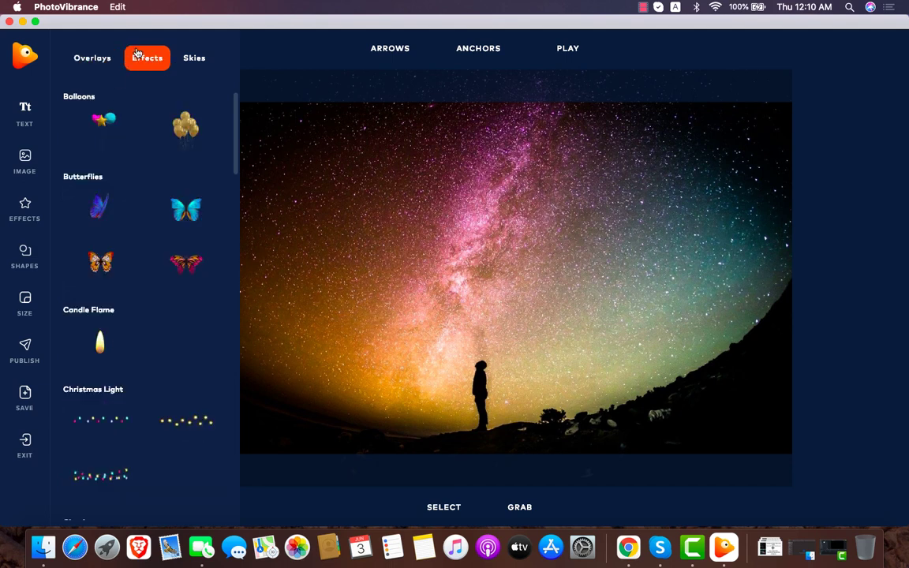
{"action": "left_click", "coordinate": [191, 57]}
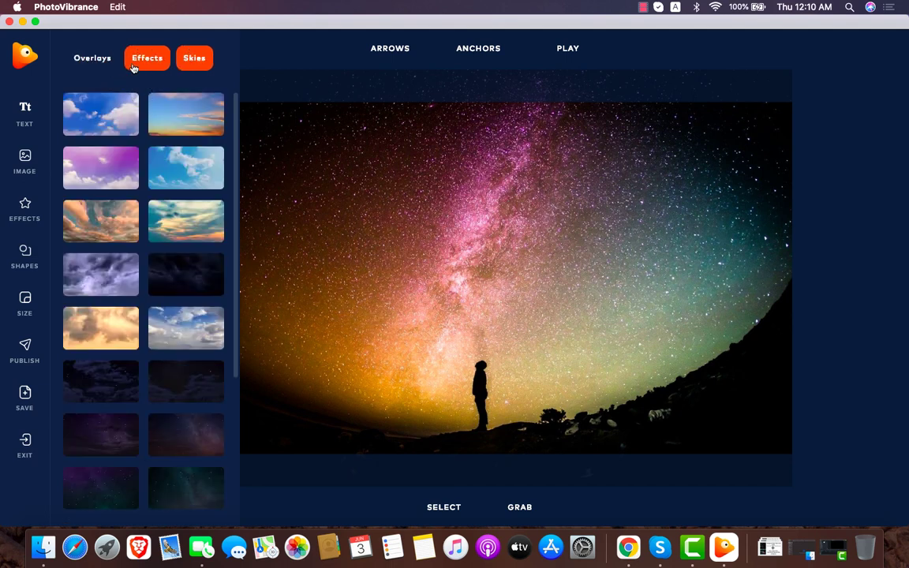
{"action": "left_click", "coordinate": [103, 59]}
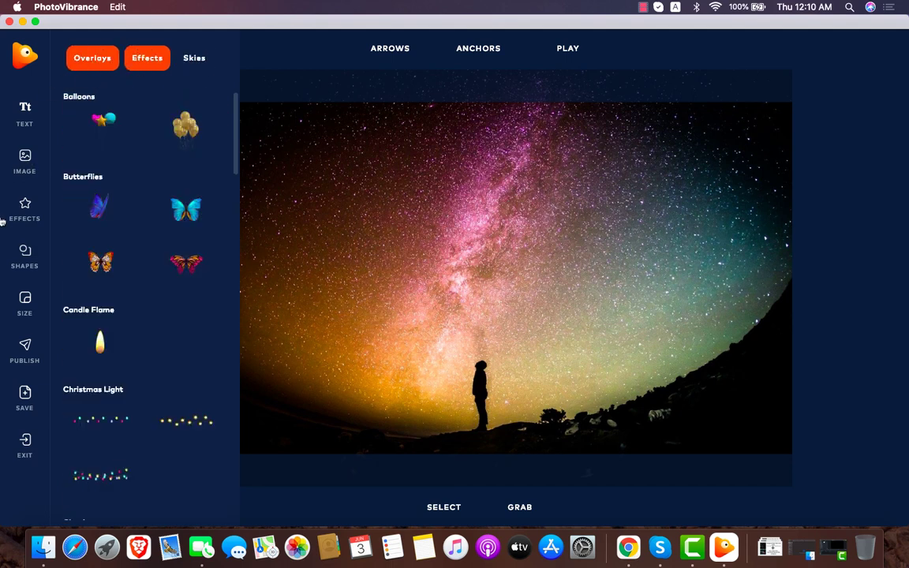
{"action": "left_click", "coordinate": [24, 257]}
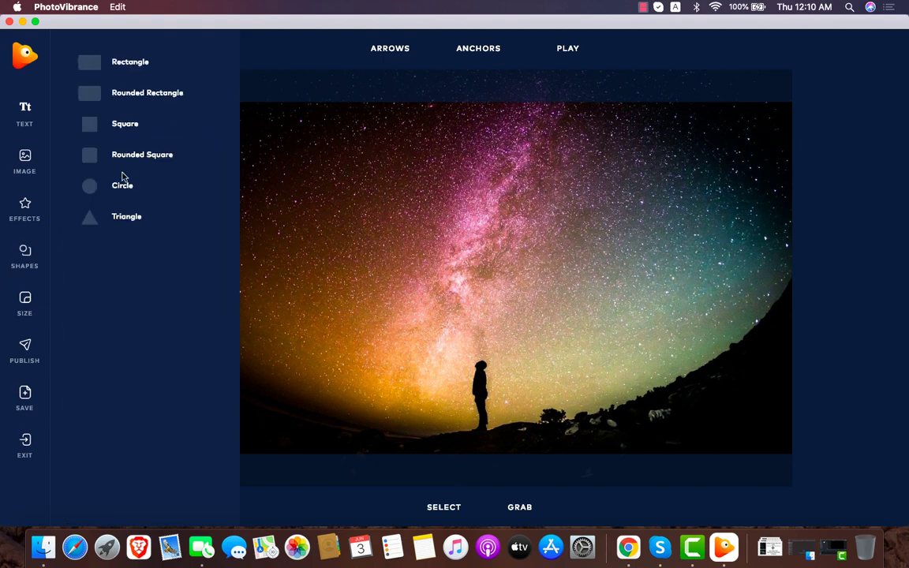
- Try the 4K 3840 x 2160 output size, then revert to 1080p HD 1920 x 1080
{"action": "left_click", "coordinate": [25, 303]}
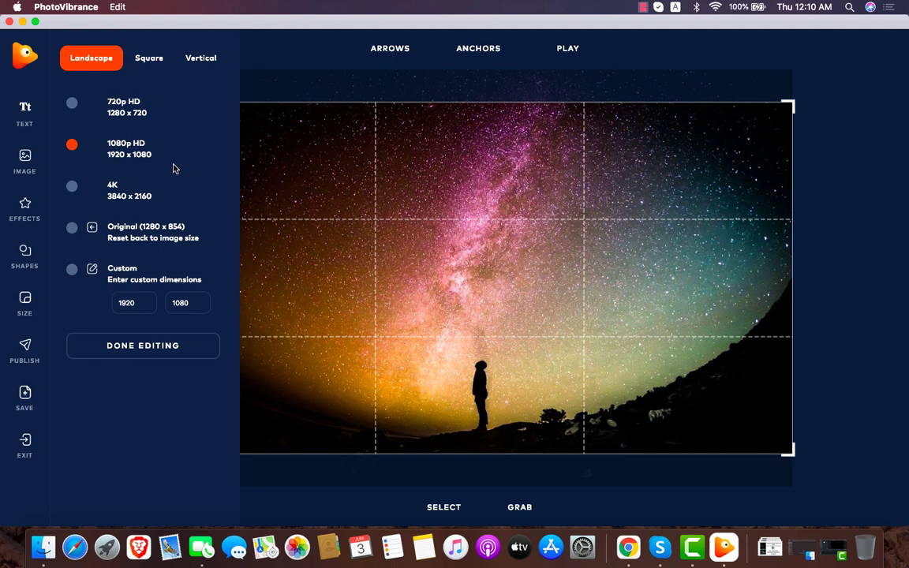
{"action": "left_click", "coordinate": [116, 199]}
{"action": "left_click", "coordinate": [115, 148]}
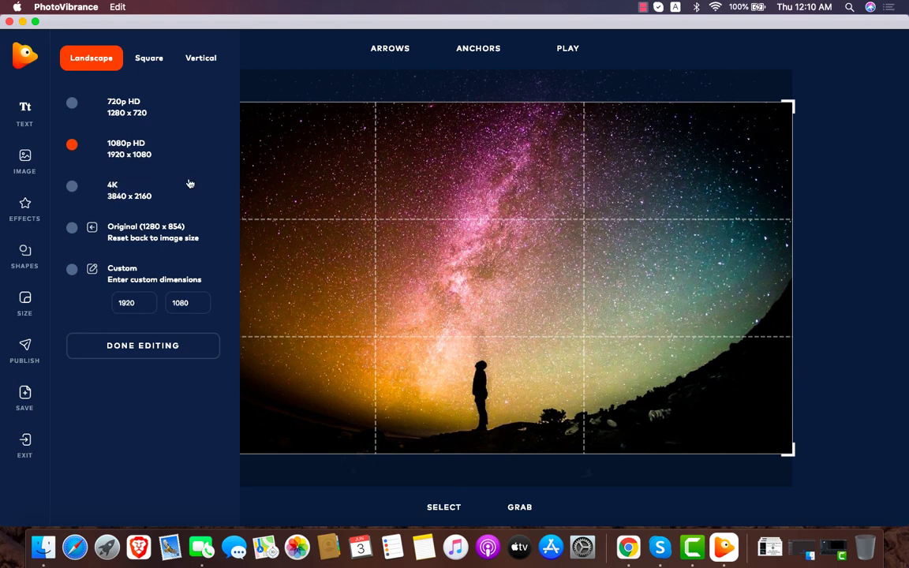